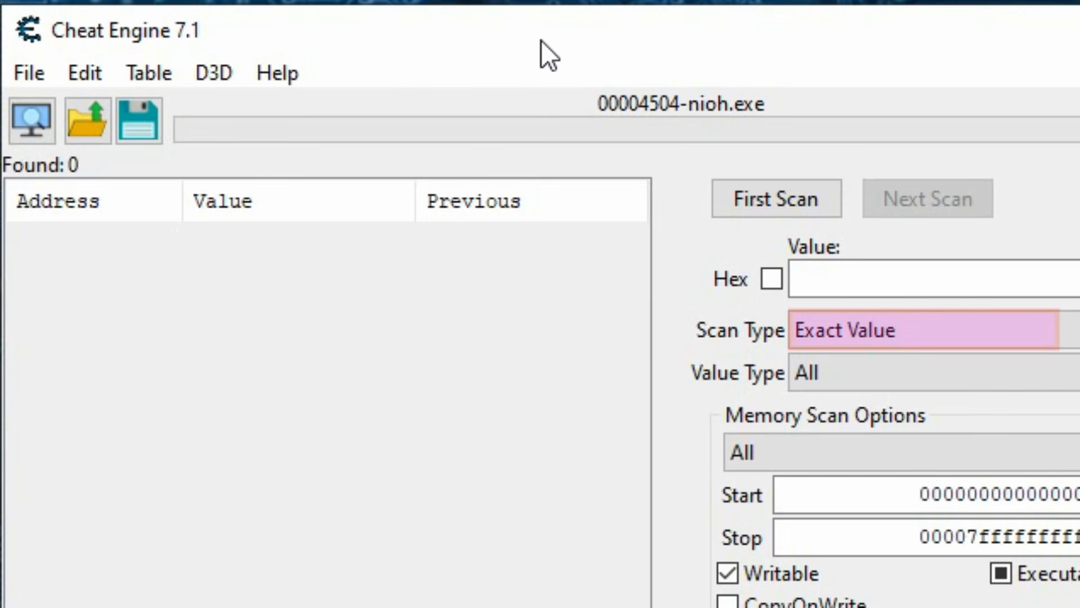
Step: Run a first scan for an unknown initial value across all value types
left_click(947, 329)
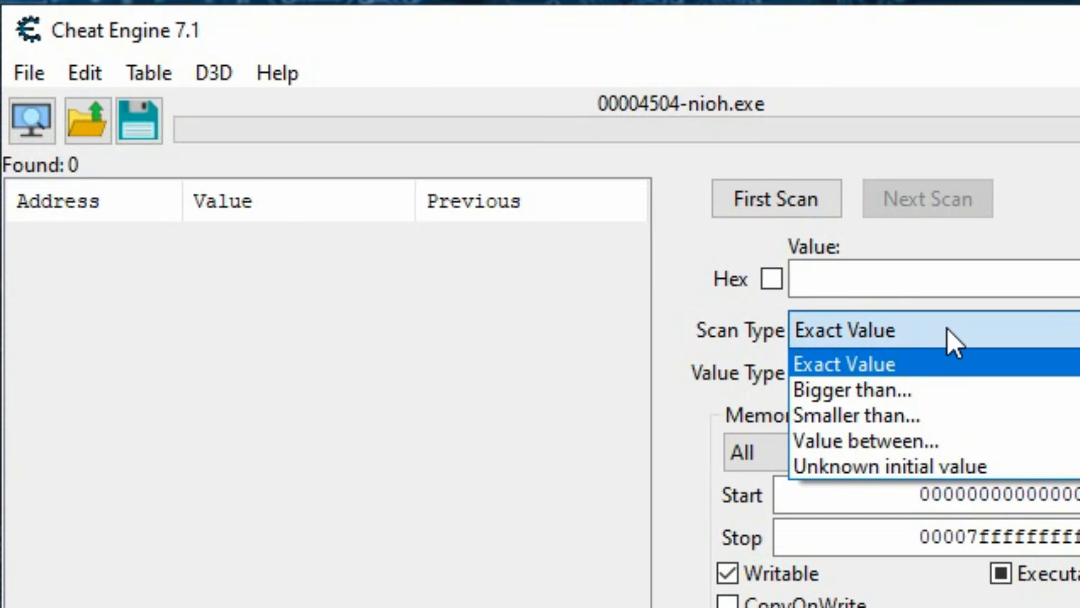
left_click(967, 466)
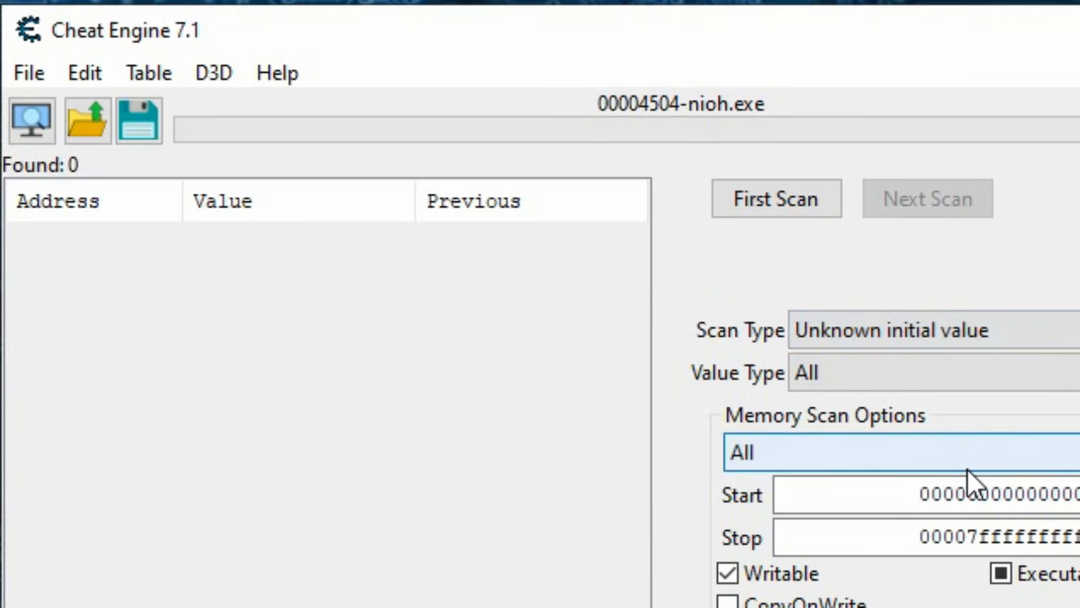
left_click(765, 200)
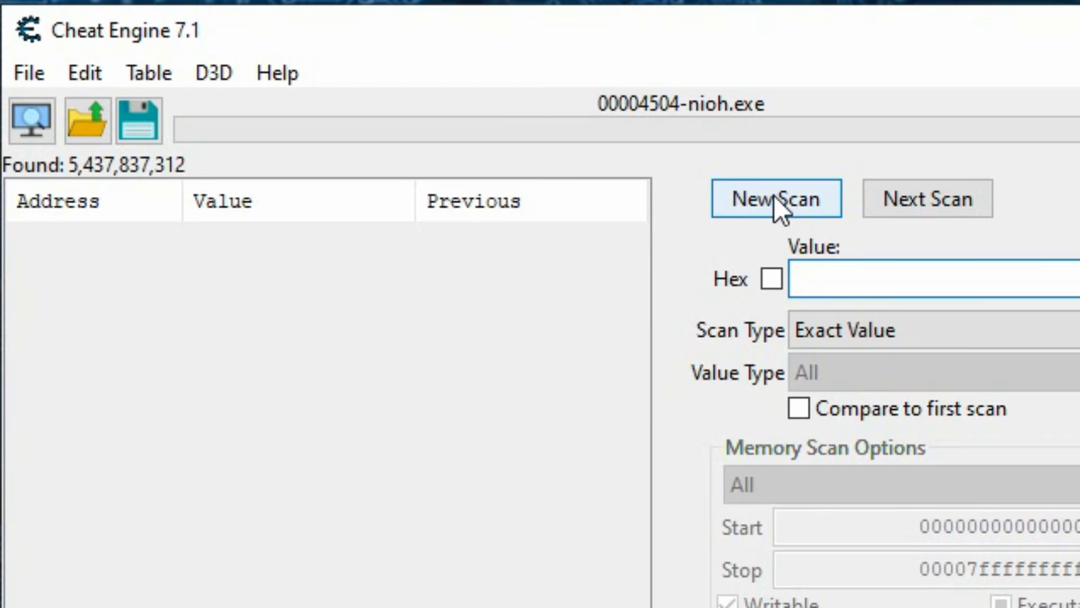
Step: Start a new scan with the Float value type and an unknown initial value
left_click(773, 197)
left_click(895, 373)
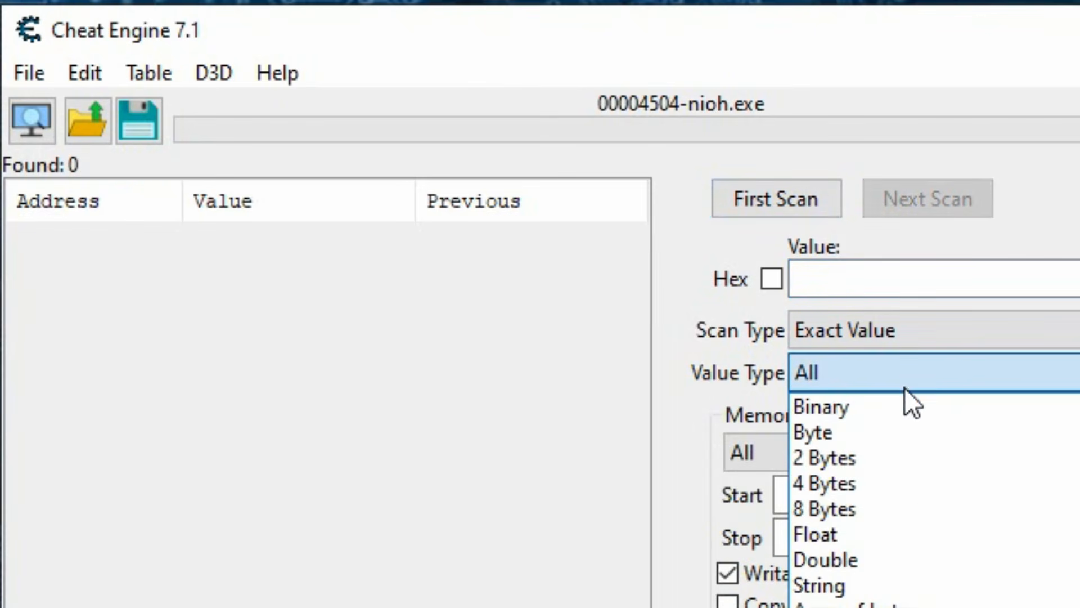
left_click(900, 535)
left_click(969, 339)
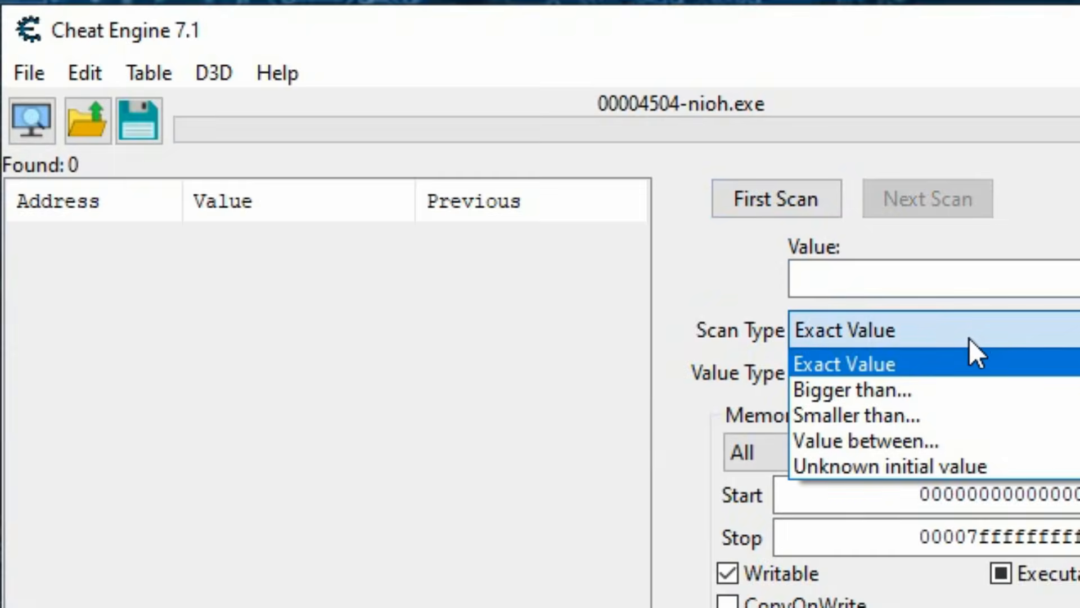
left_click(970, 466)
left_click(776, 206)
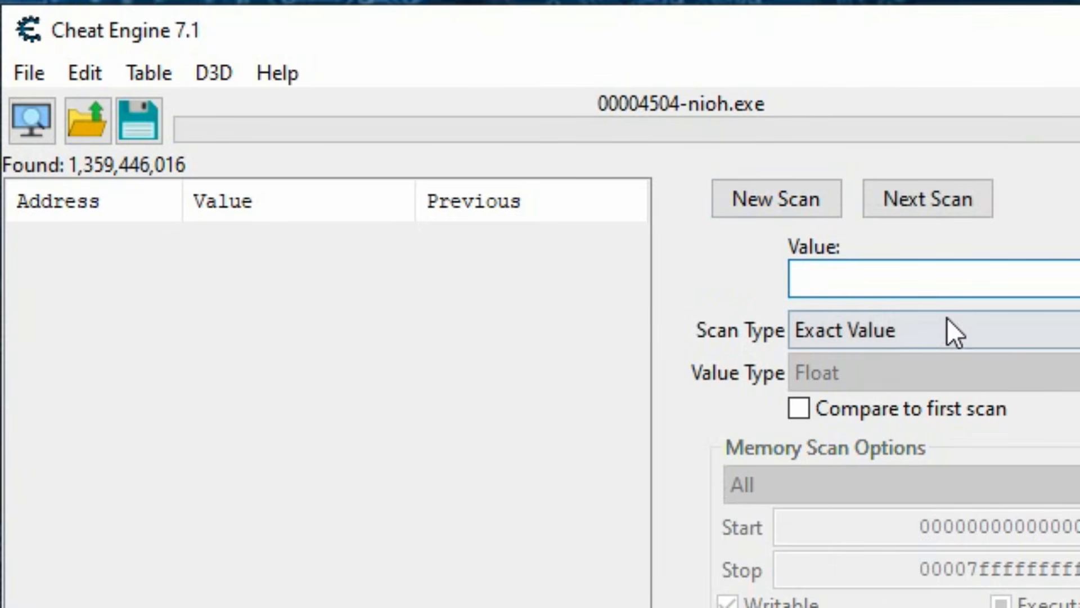
Step: Filter the Float scan results to decreased values
left_click(956, 330)
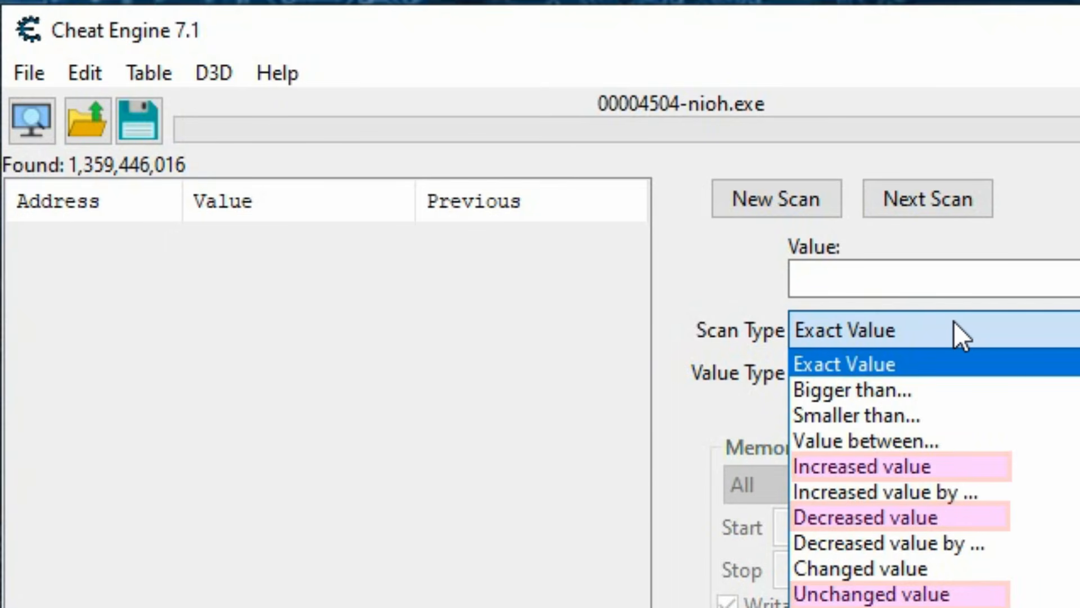
left_click(964, 517)
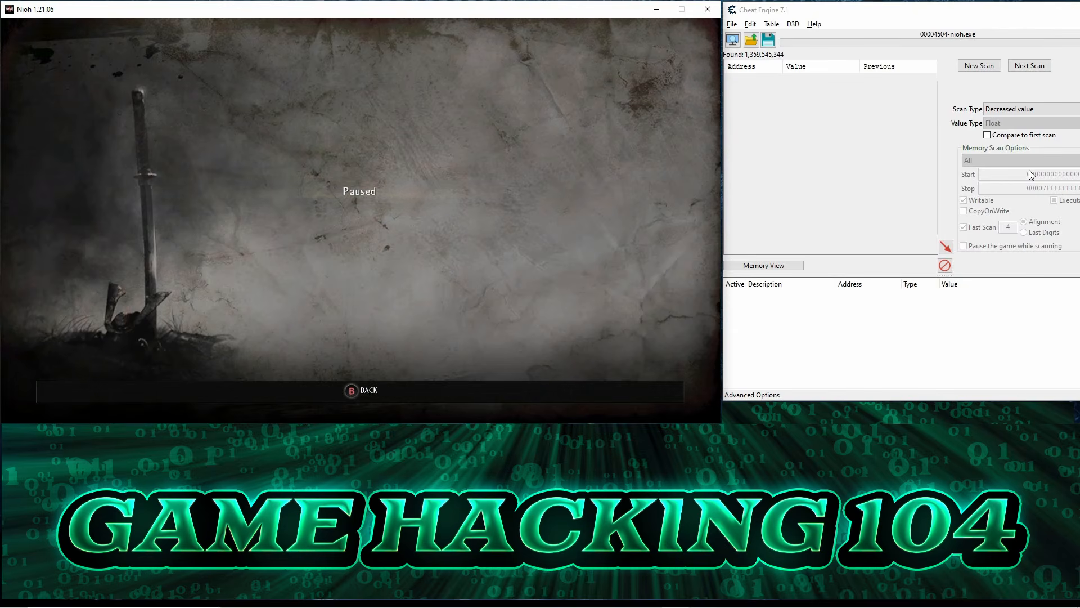
left_click(1030, 67)
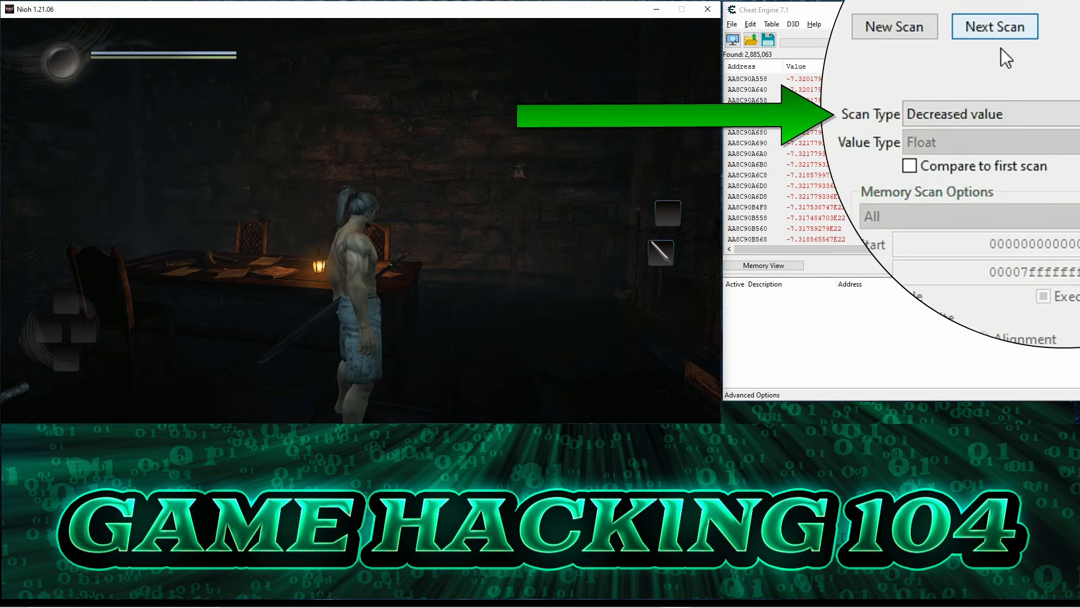
Step: Filter the results to increased values and look further down the list of found addresses
left_click(1041, 110)
left_click(999, 208)
left_click(1029, 66)
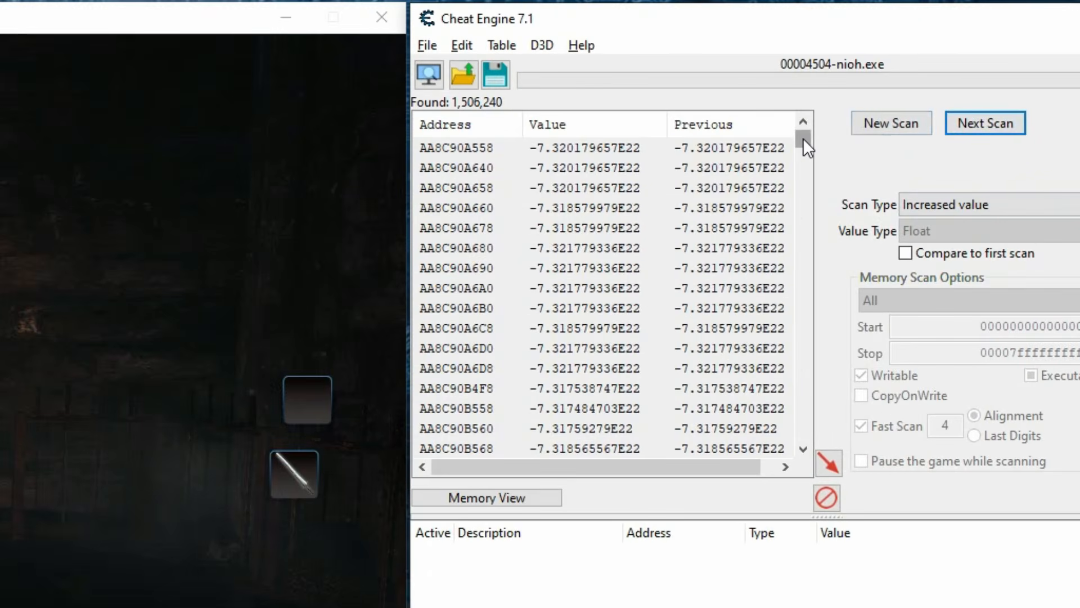
left_click_drag(803, 138, 805, 144)
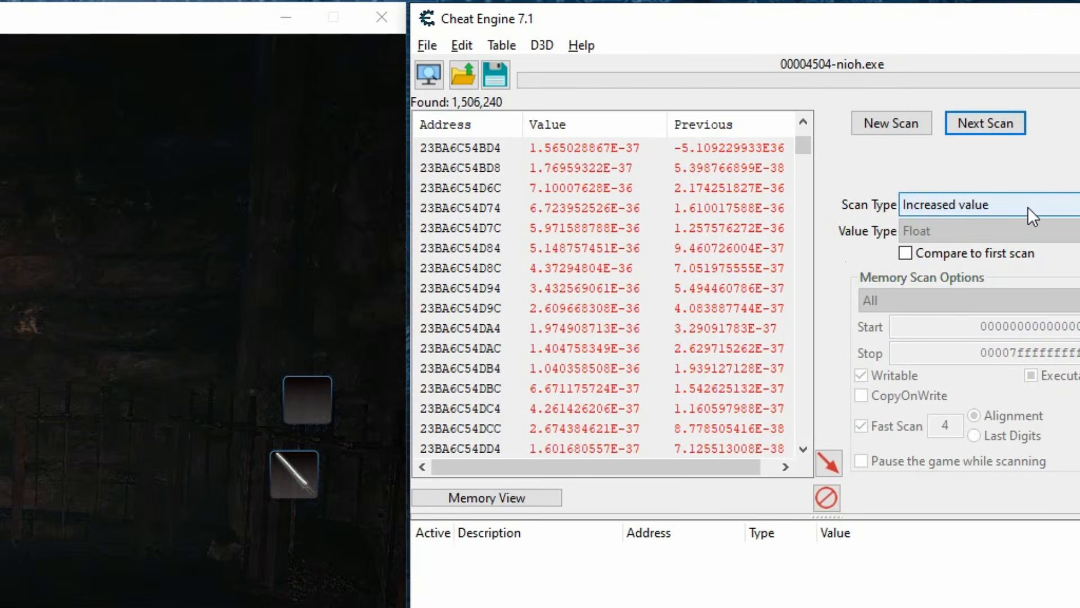
Step: Filter the results repeatedly to unchanged values while the stamina bar stays constant
left_click(1028, 207)
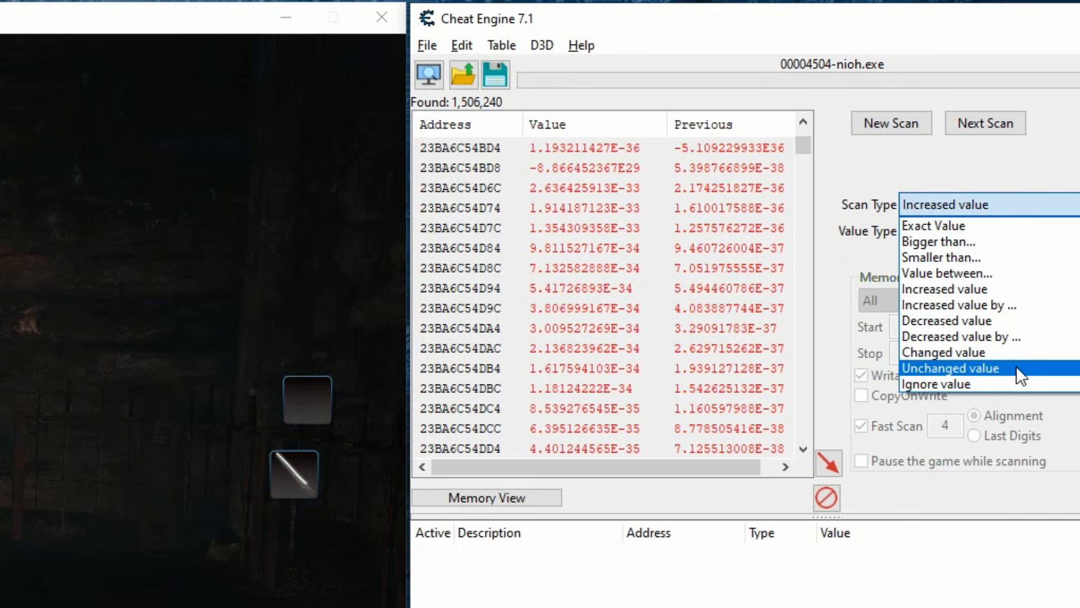
left_click(1016, 368)
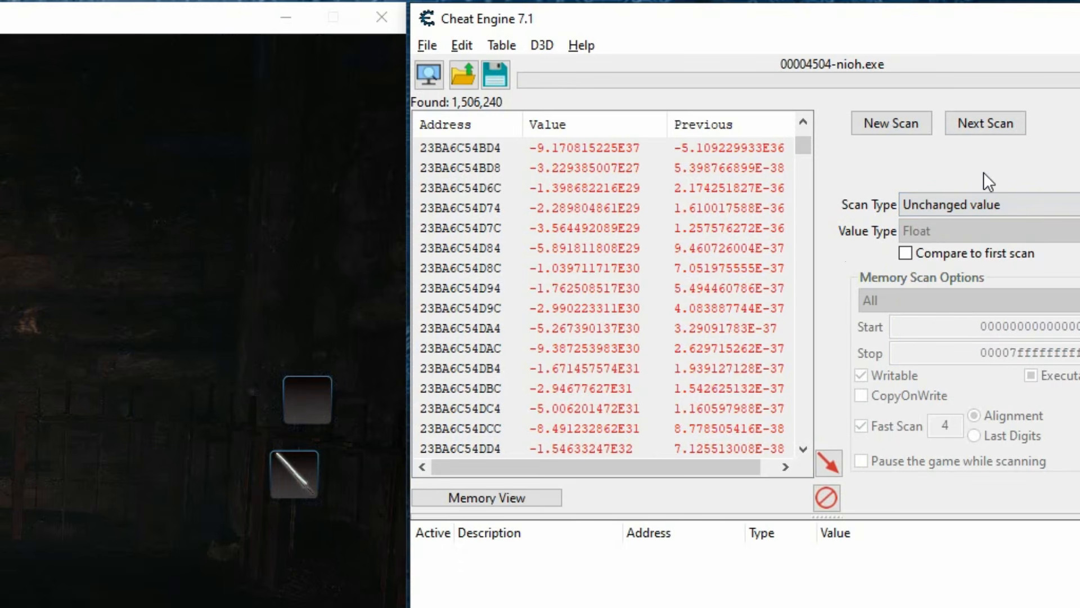
left_click(986, 124)
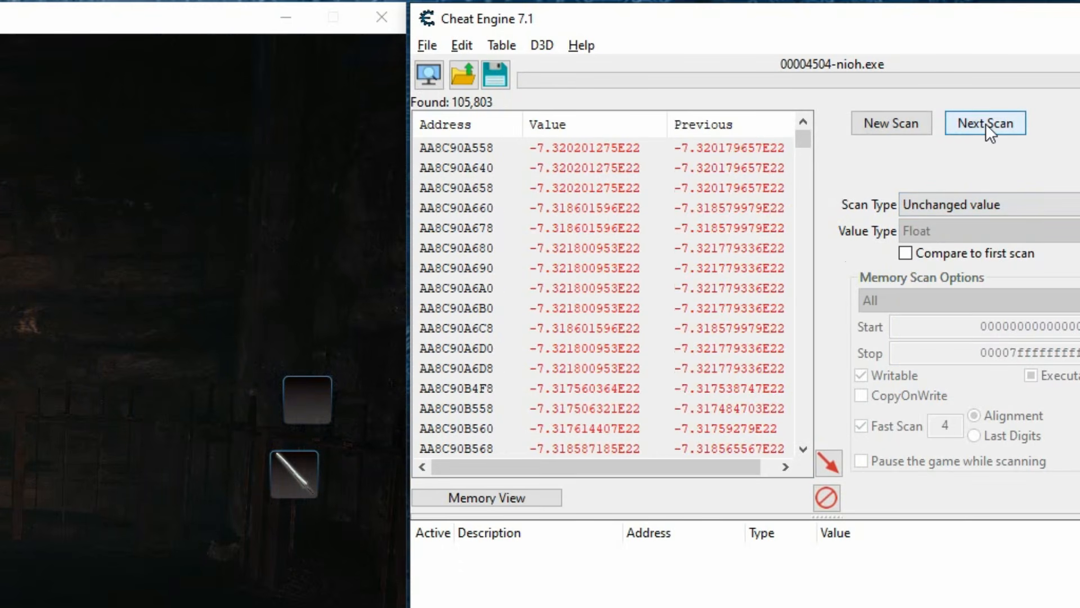
left_click(986, 123)
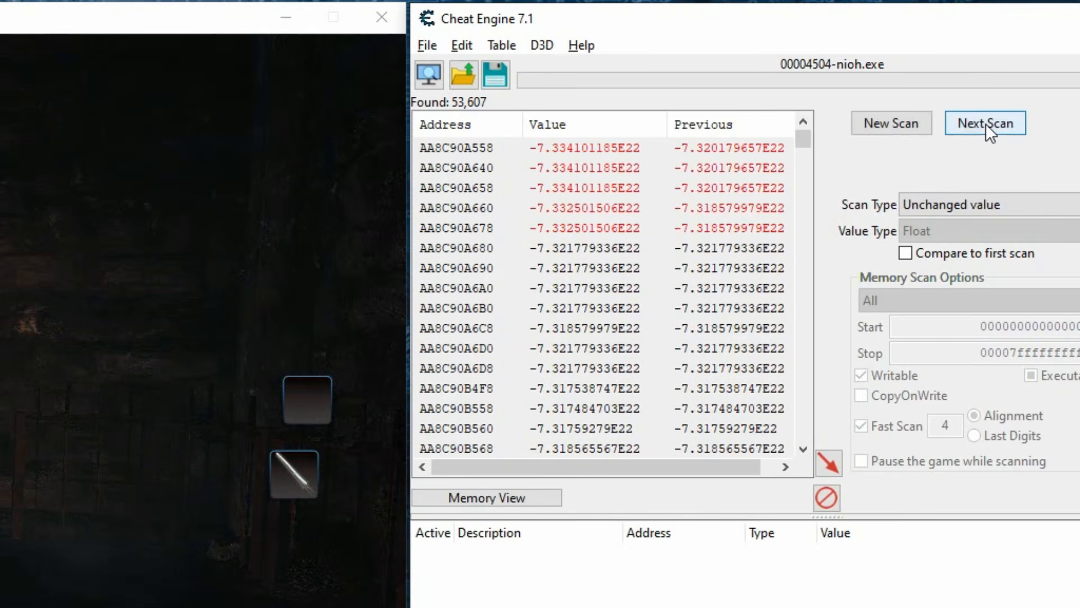
left_click(987, 124)
left_click(986, 123)
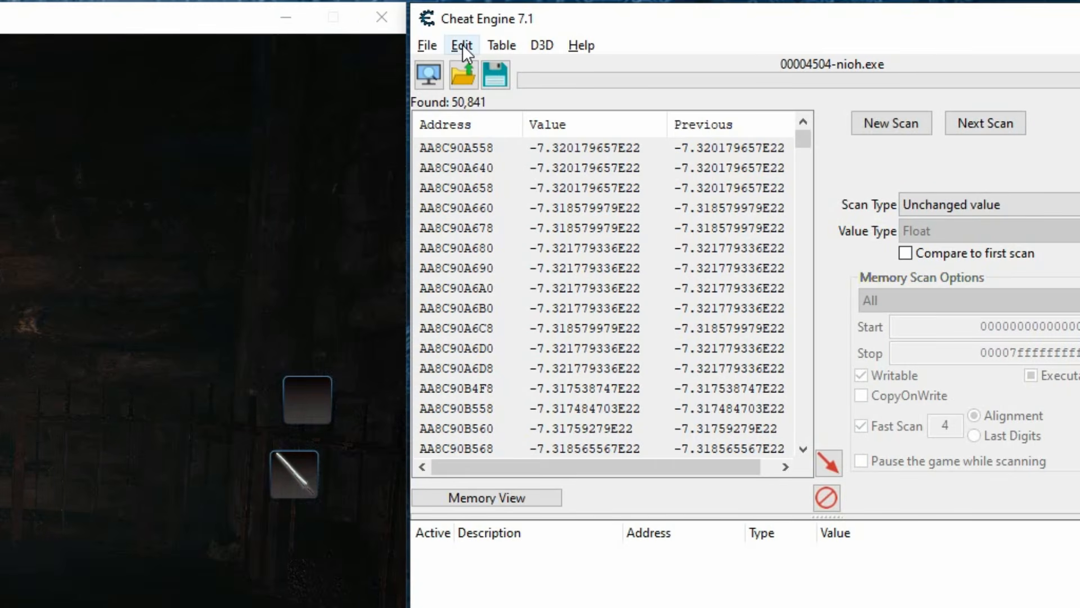
Step: Review the hotkeys in the settings for pausing the process and for the increased, decreased and unchanged value scans
left_click(463, 45)
left_click(465, 65)
left_click(167, 128)
left_click(447, 193)
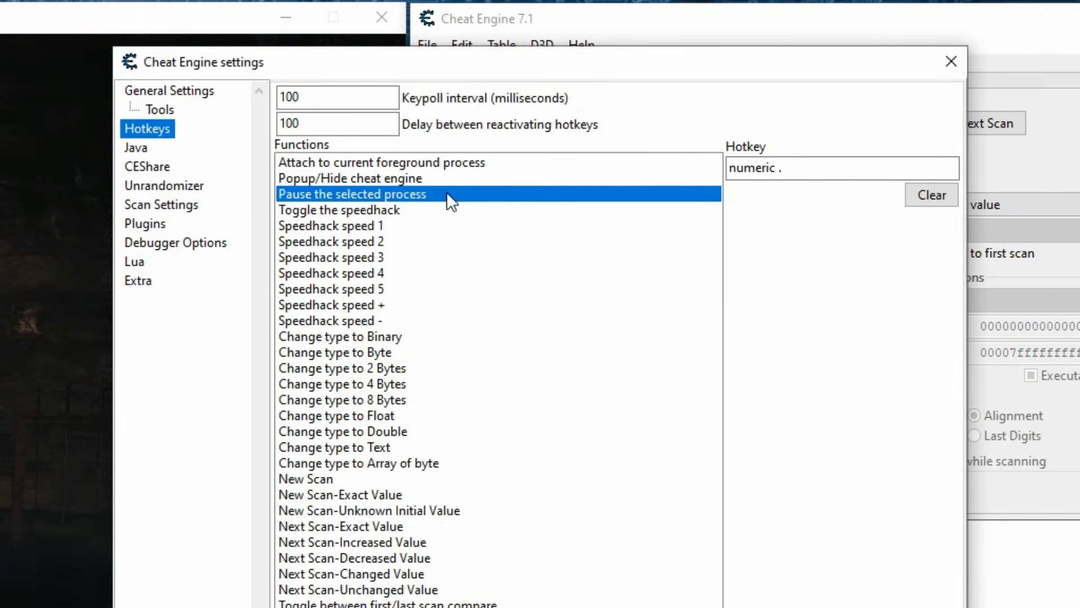
left_click(458, 543)
left_click(462, 558)
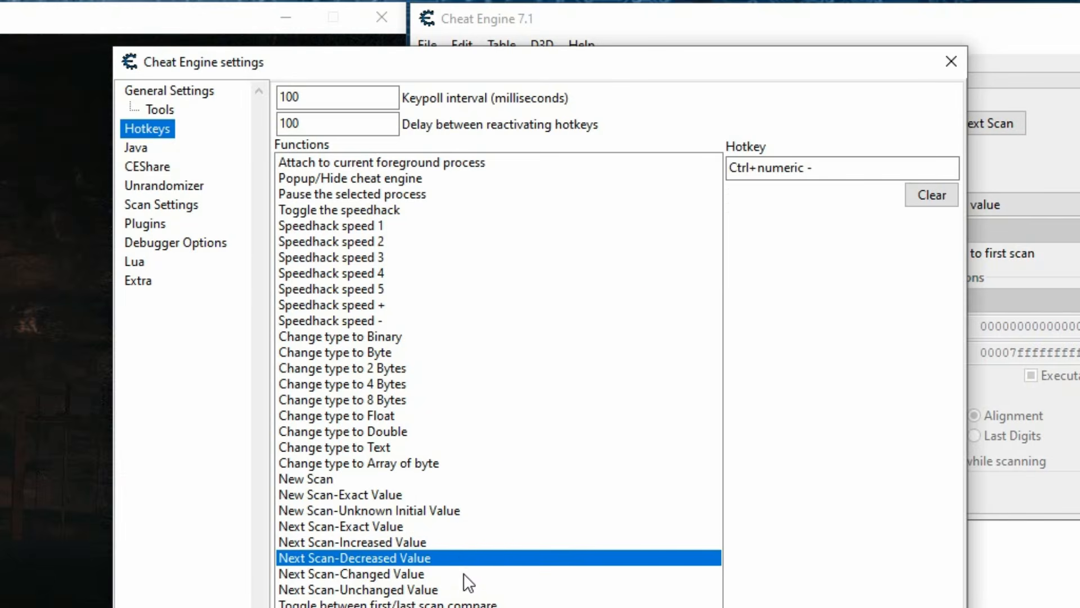
left_click(465, 588)
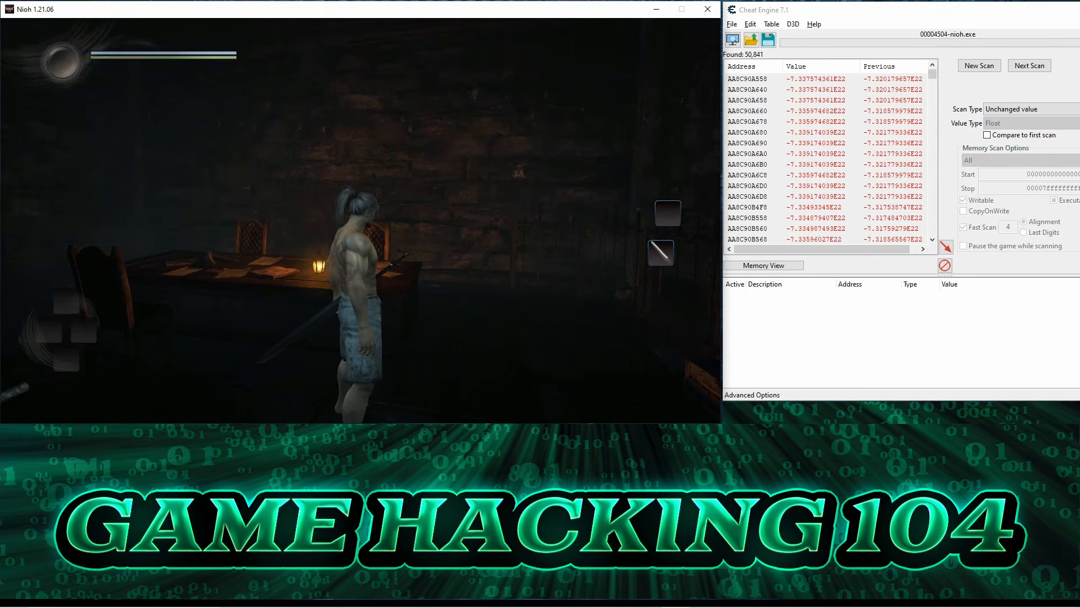
Step: Pause the game process while stamina is drained, scan for decreased values, and resume the process
key("ctrl+p")
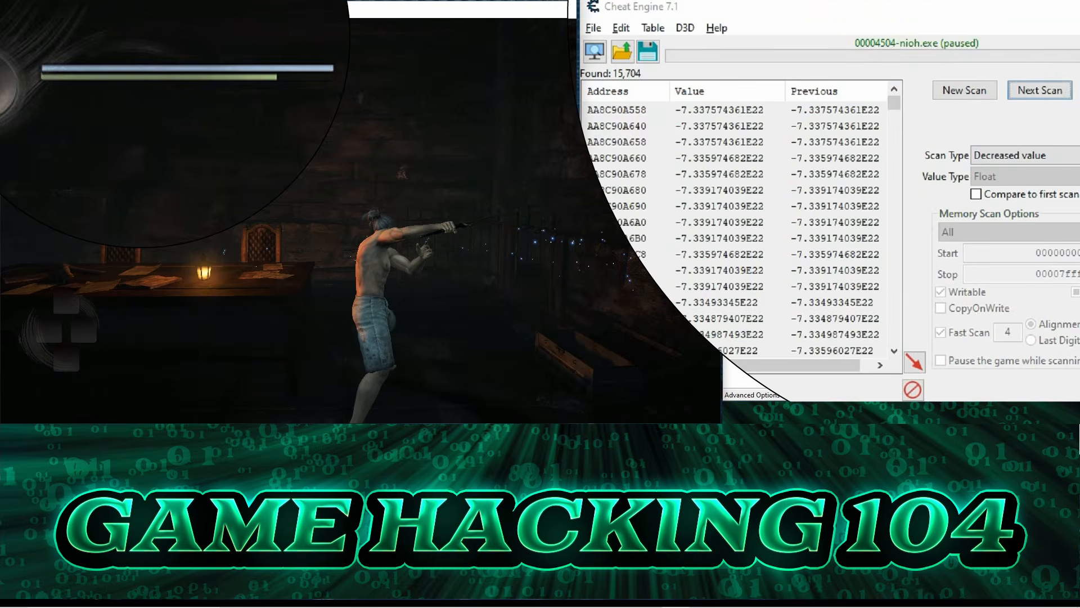
key("ctrl+p")
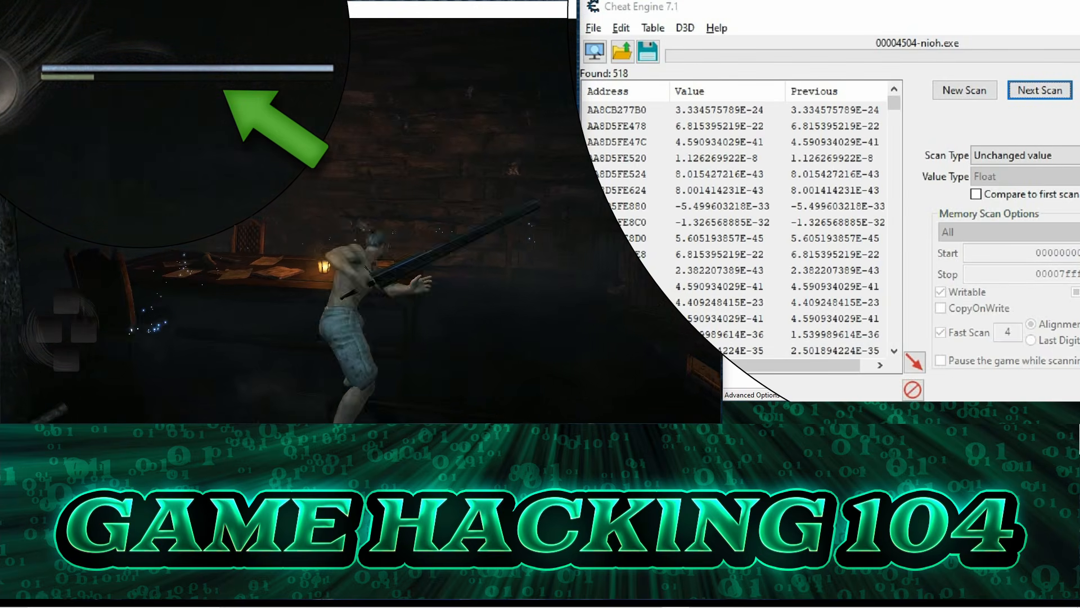
key("Pause")
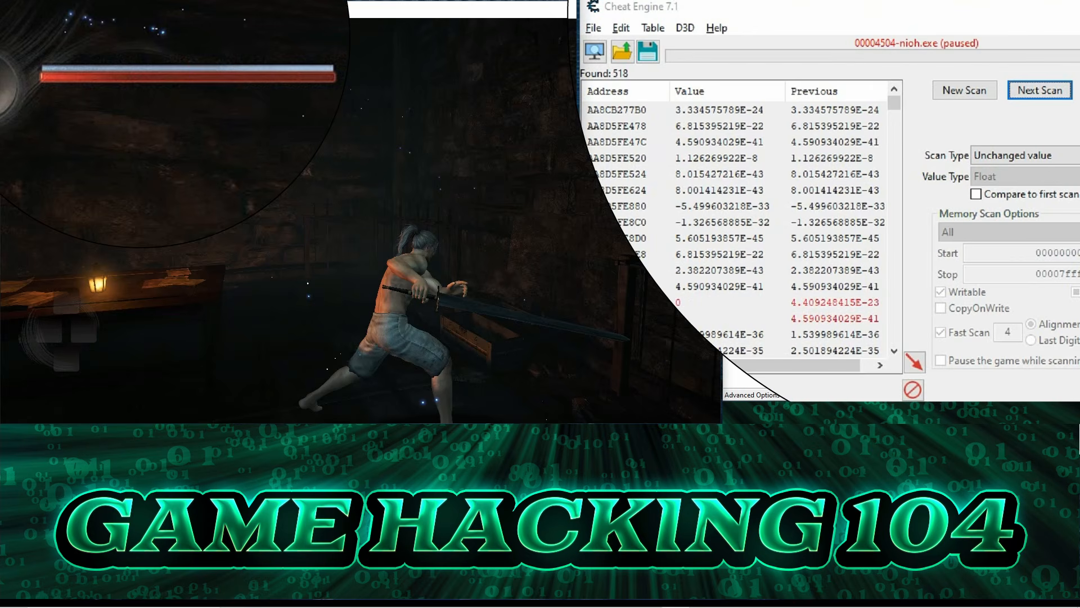
key("KP_Subtract")
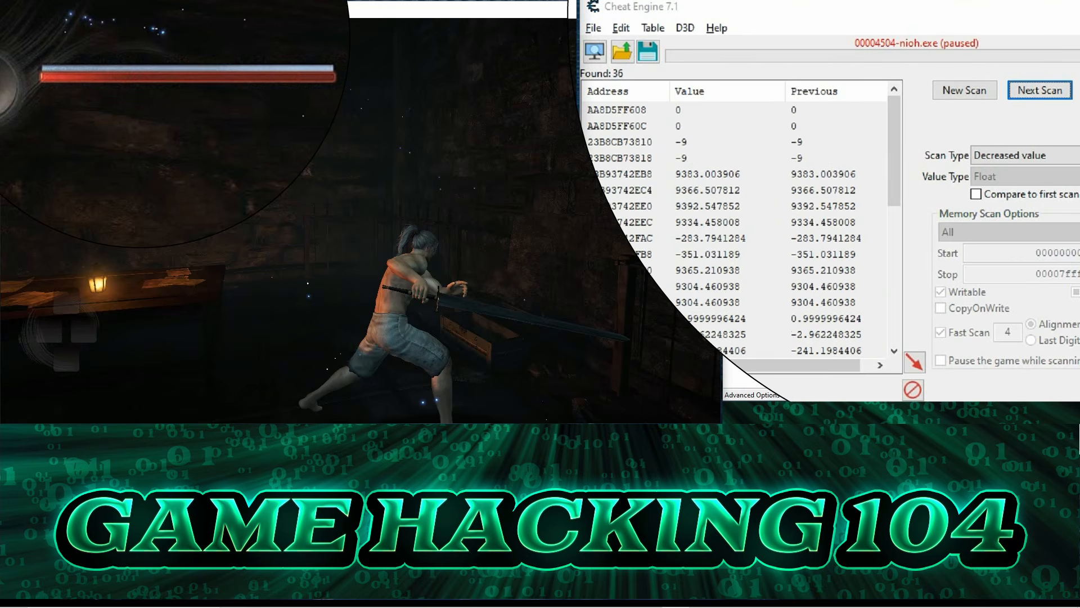
key("Pause")
Step: Run repeated next scans for increased values while the stamina refills
key("KP_Add")
key("KP_Add")
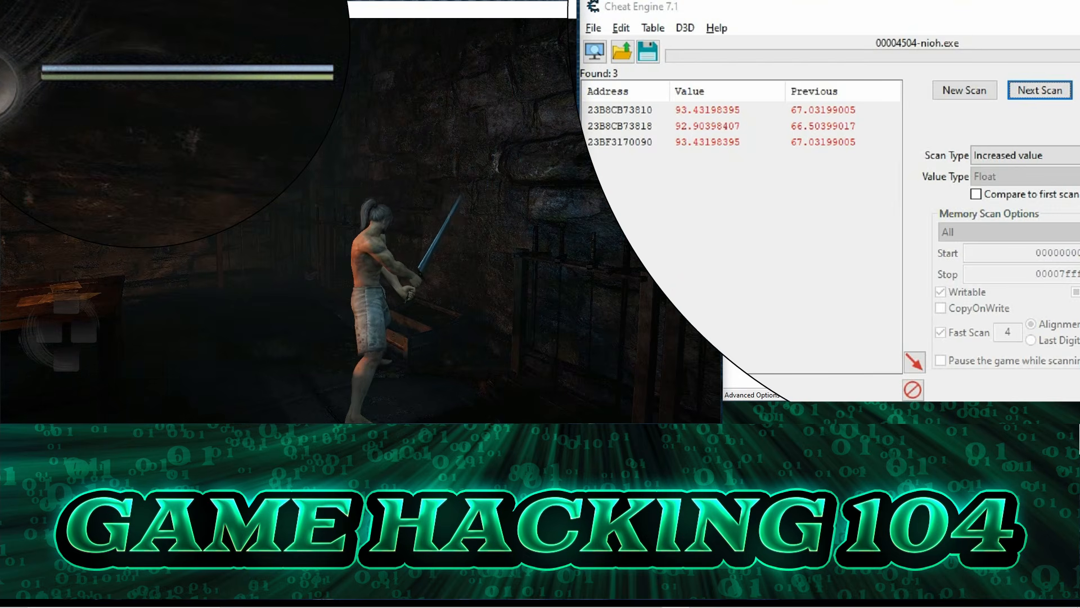
key("KP_Add")
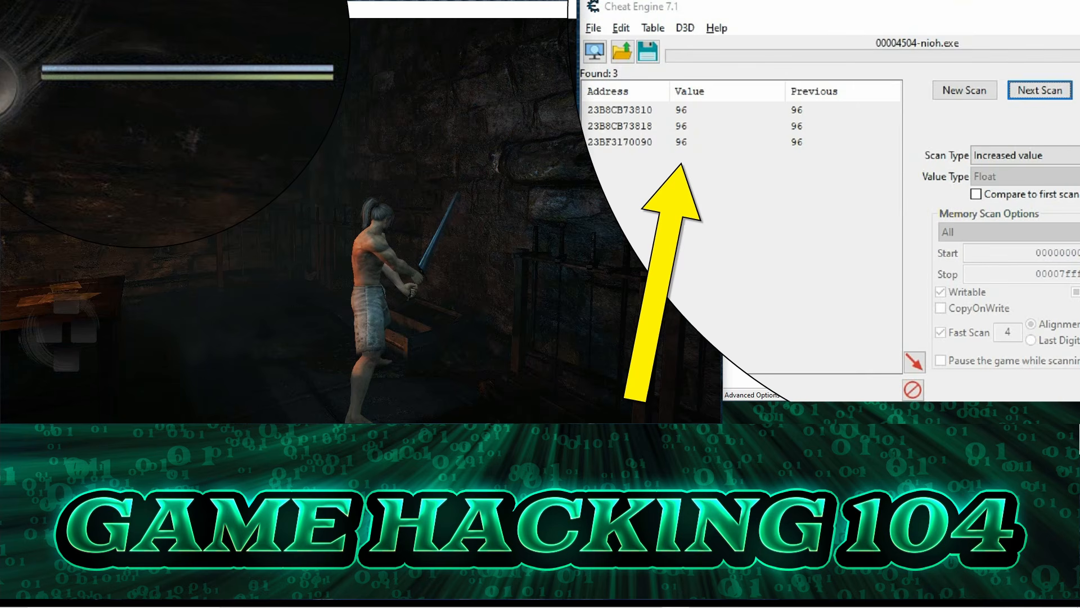
Step: Add the three remaining found addresses to the address list
left_click(817, 113)
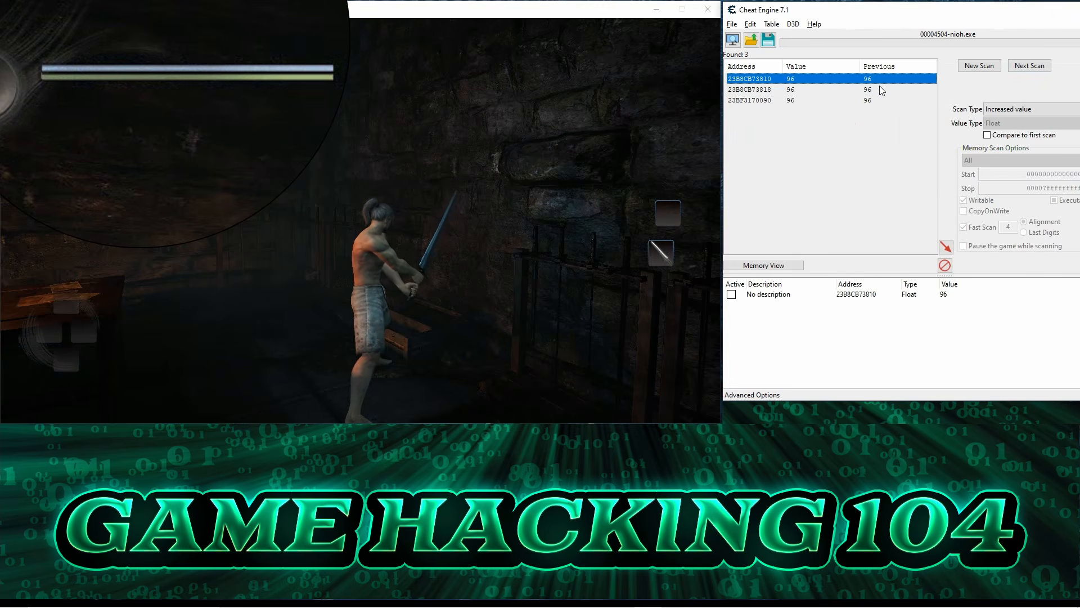
double_click(880, 90)
double_click(882, 101)
Step: Set the value of each of the three listed addresses to 0, working from the last to the first
left_click(944, 315)
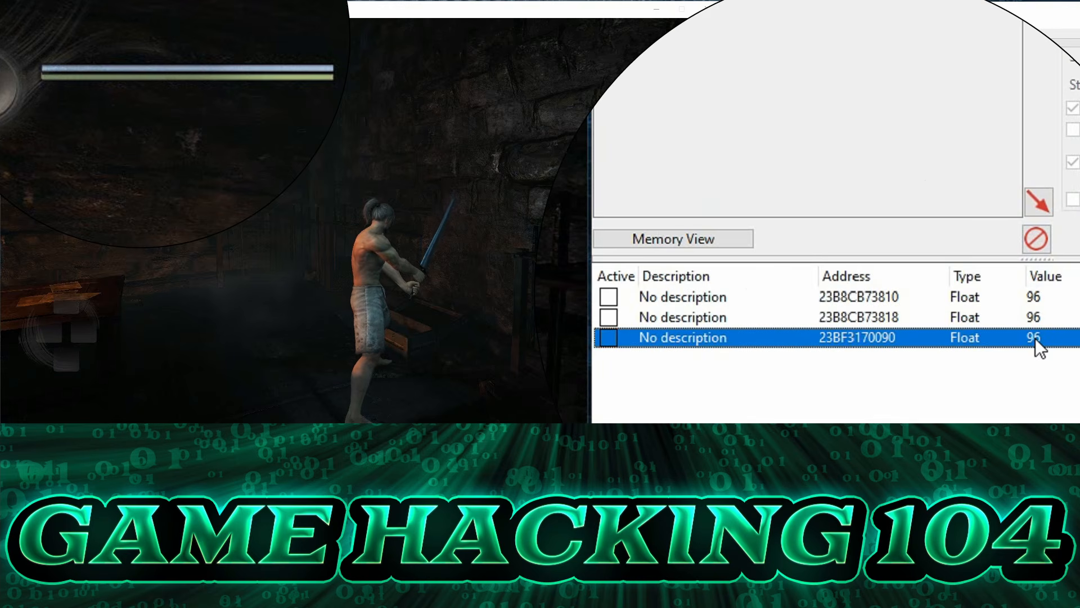
double_click(1036, 339)
type("0")
key("Return")
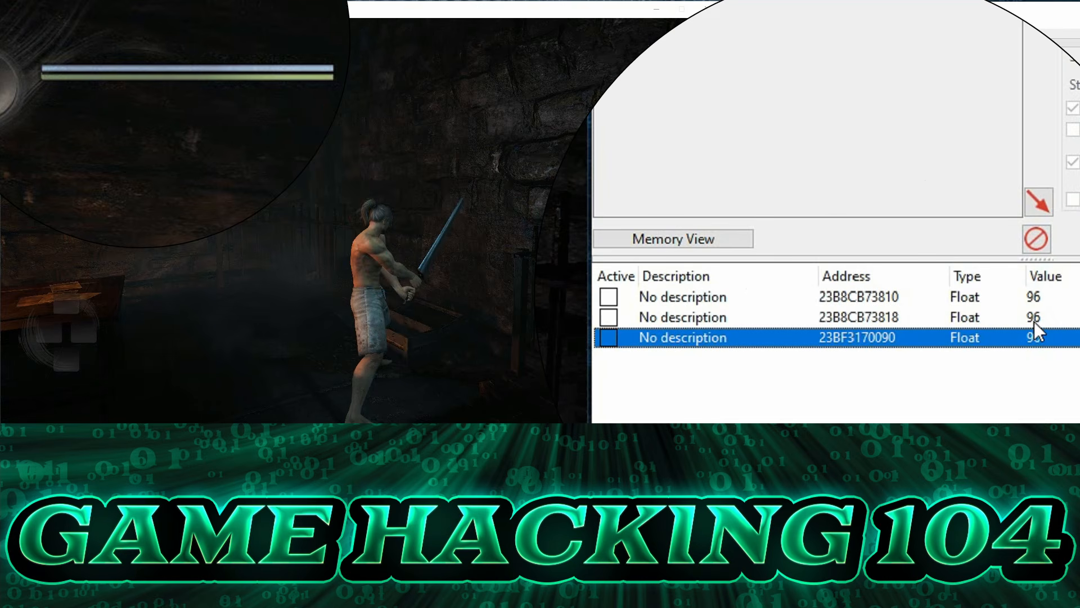
double_click(1034, 318)
type("0")
key("Return")
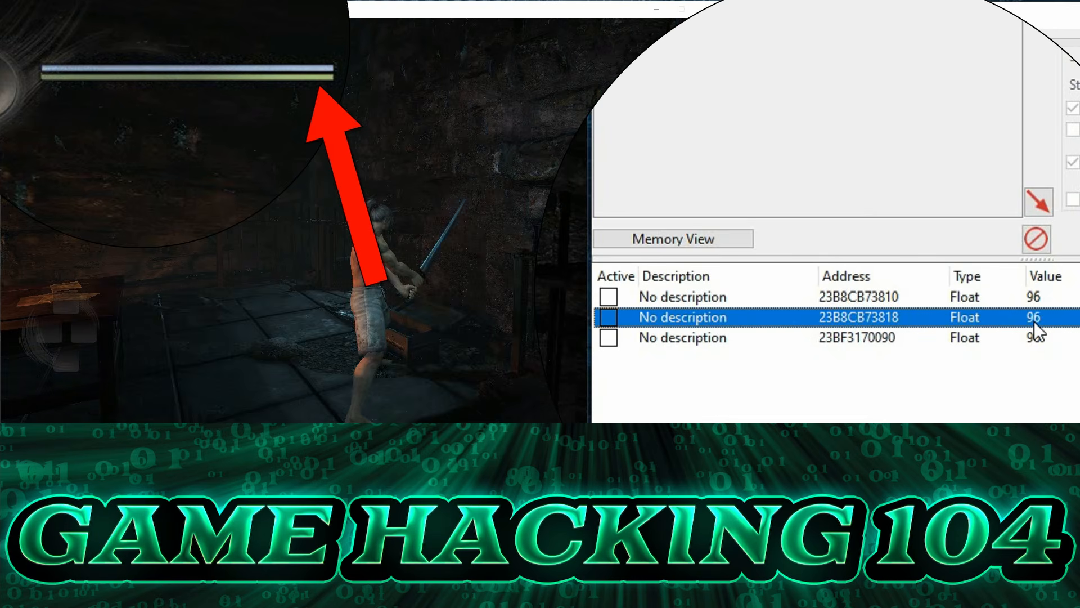
double_click(1035, 298)
type("0")
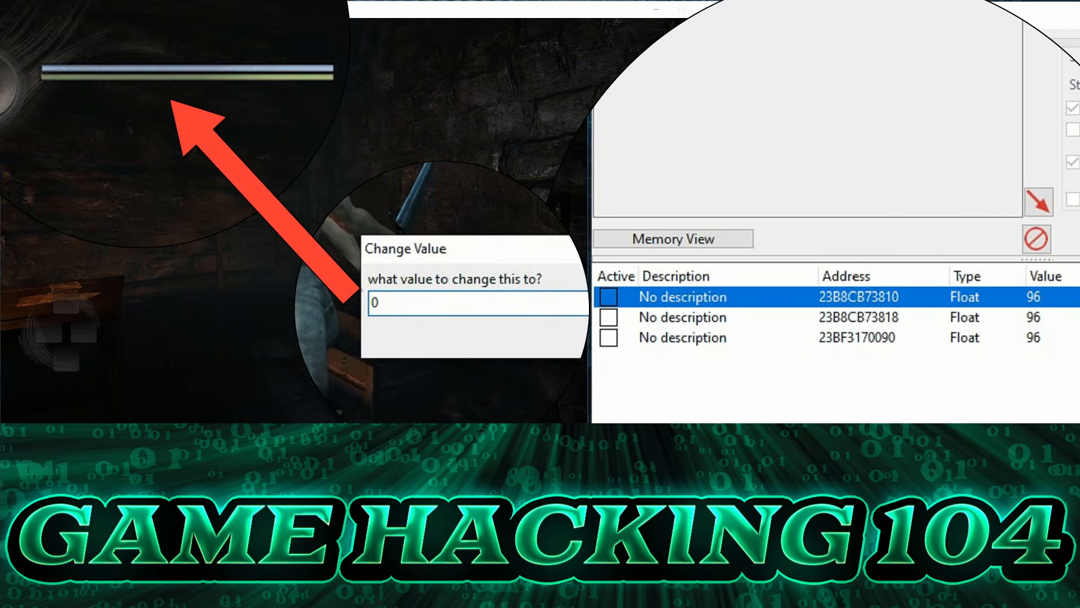
key("Return")
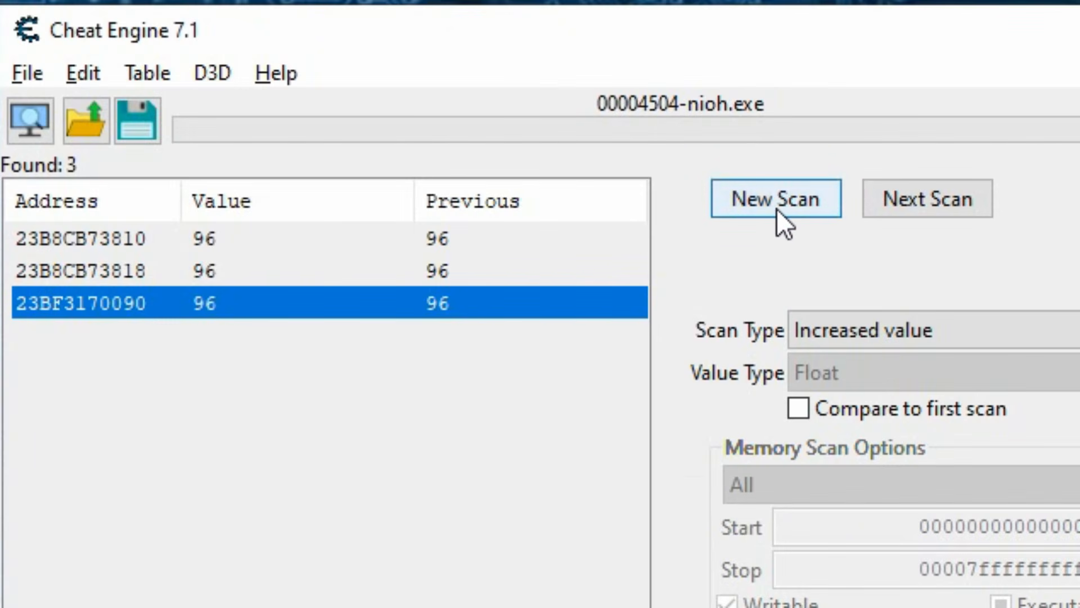
Step: Start a new 4 Bytes scan with an unknown initial value and filter it to decreased values after losing health
left_click(777, 208)
left_click(895, 373)
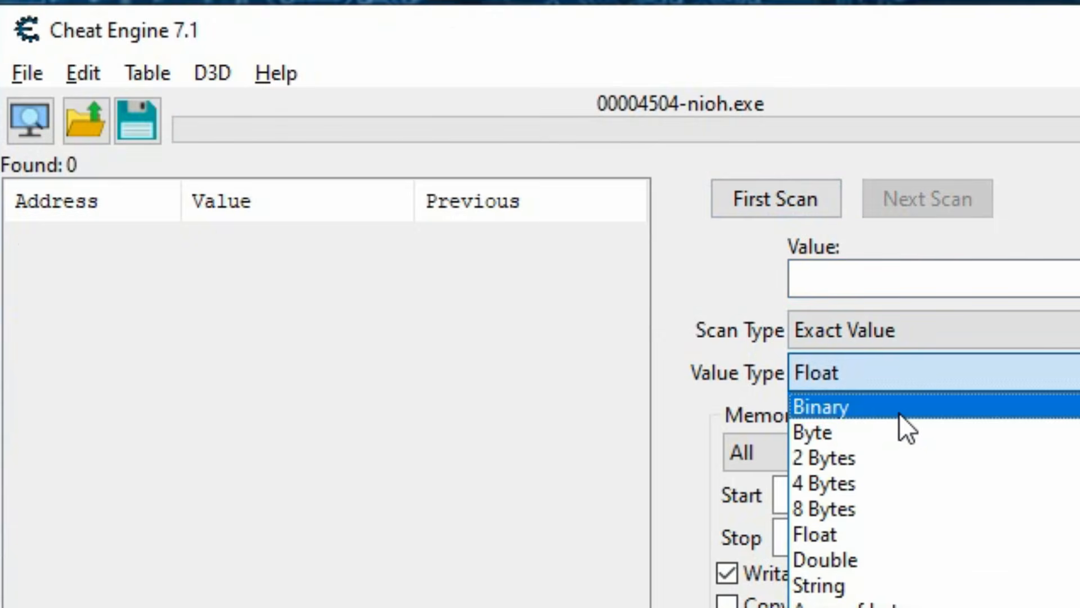
left_click(897, 481)
left_click(935, 330)
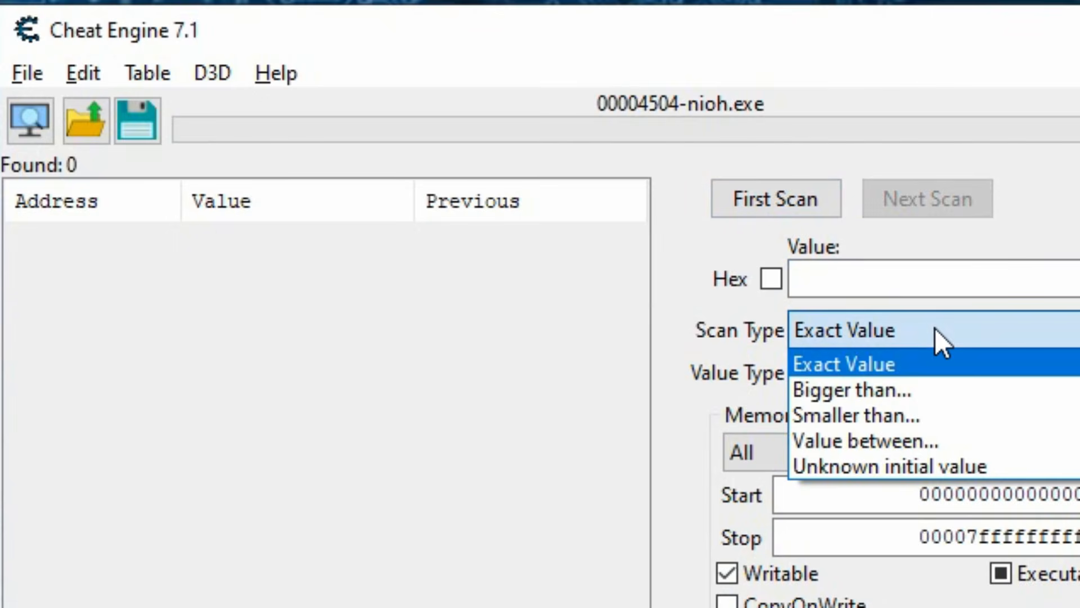
left_click(899, 464)
left_click(779, 203)
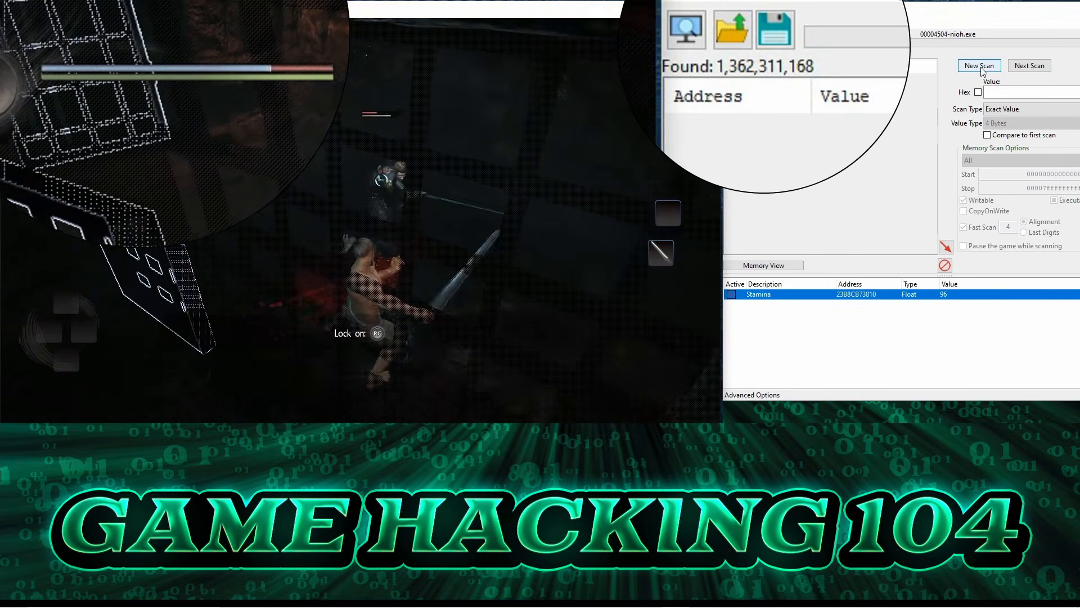
key("F2")
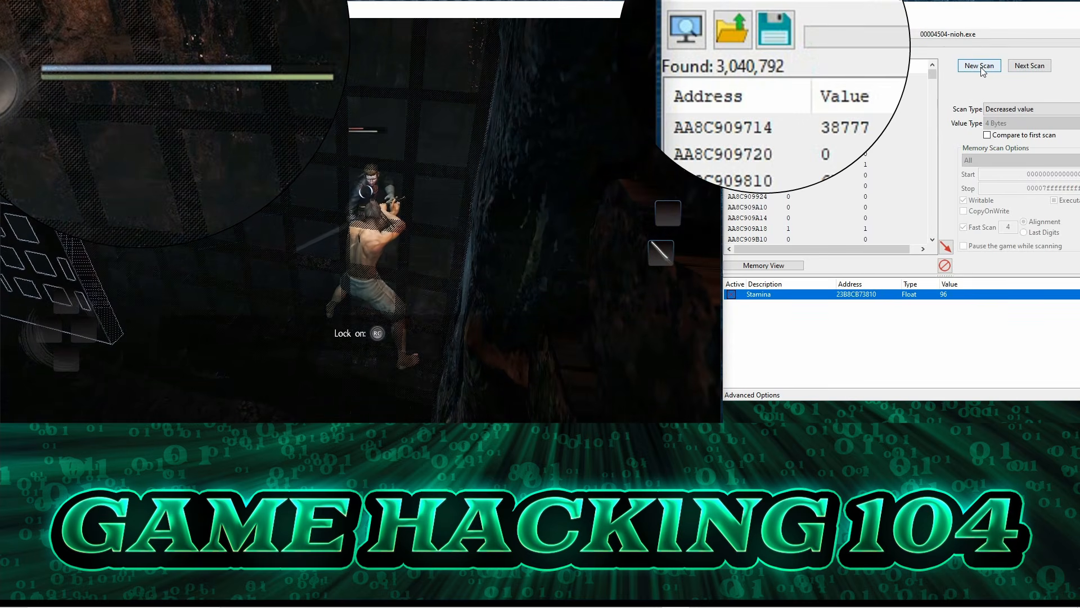
Step: Narrow the results with repeated next scans for unchanged values while health stays the same
key("F3")
key("F3")
key("F3")
key("F3")
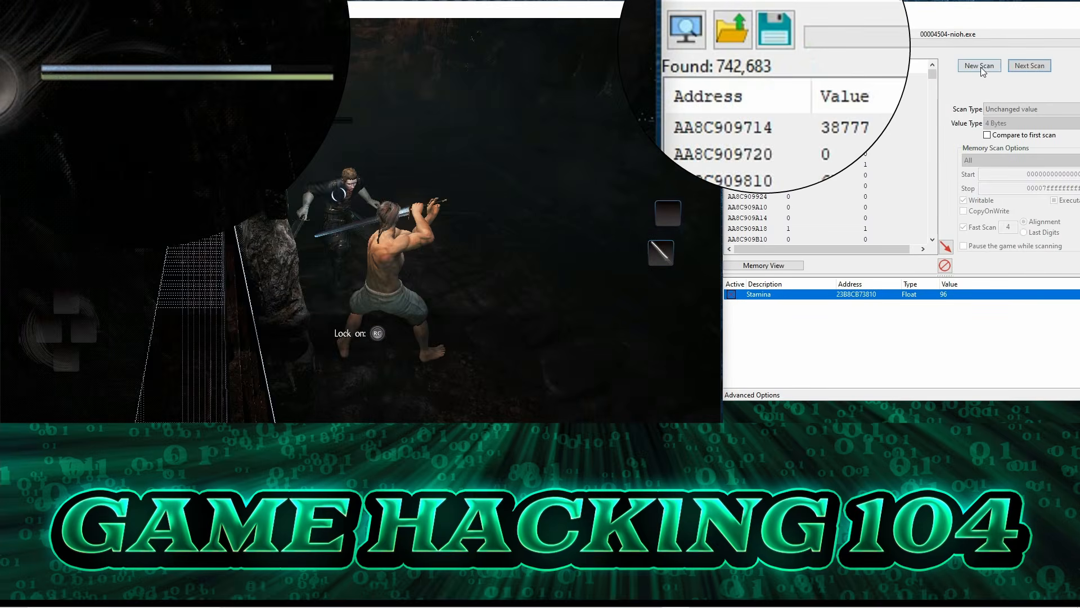
key("F3")
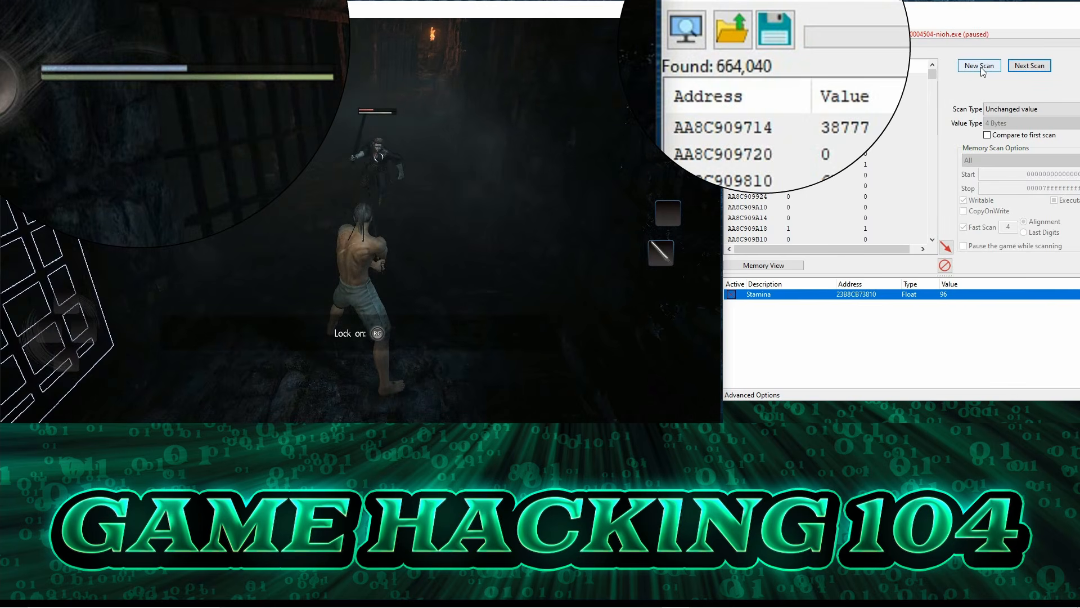
Step: Scan for decreased values after each health loss, with repeated unchanged-value scans between the hits
key("F2")
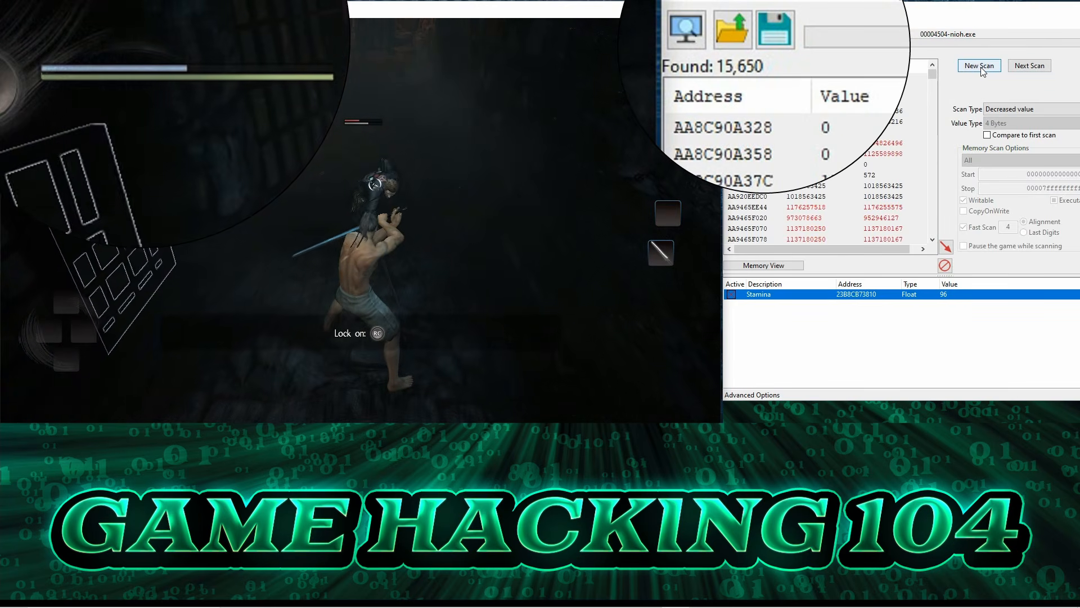
key("F3")
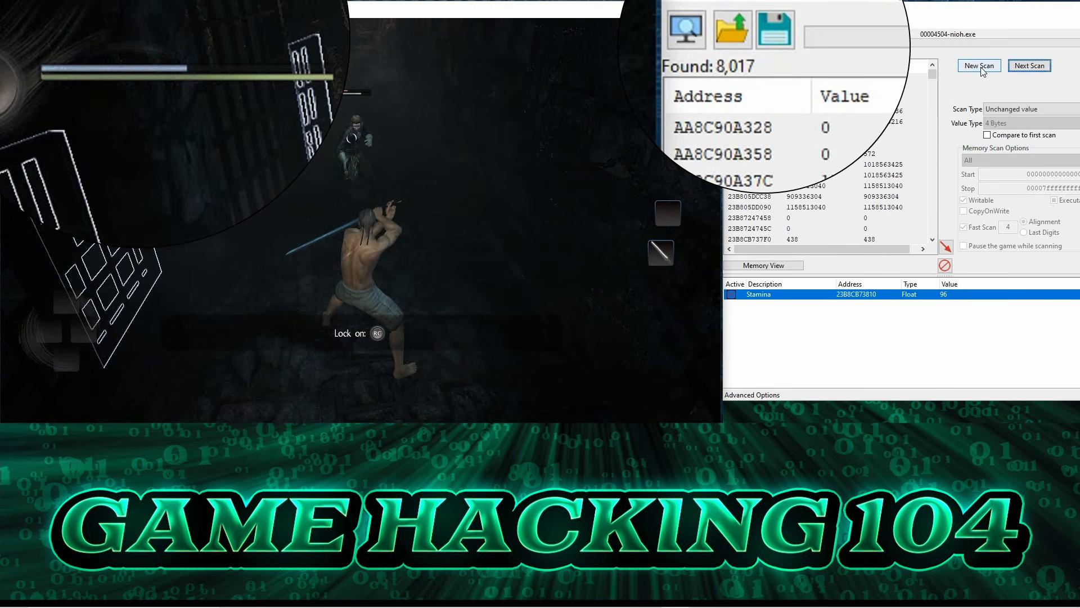
key("F3")
key("F3")
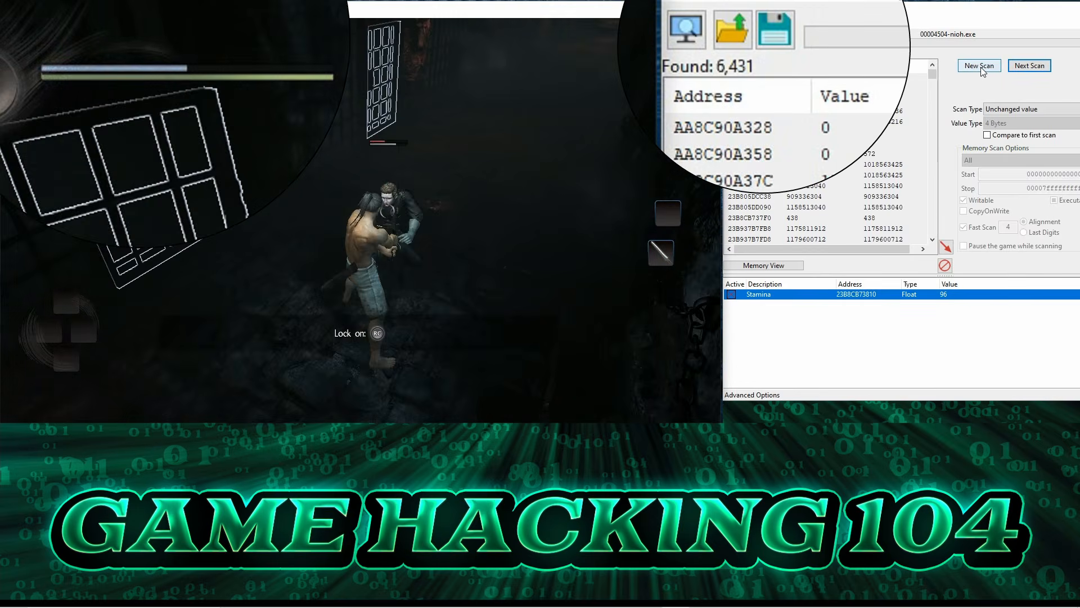
key("F2")
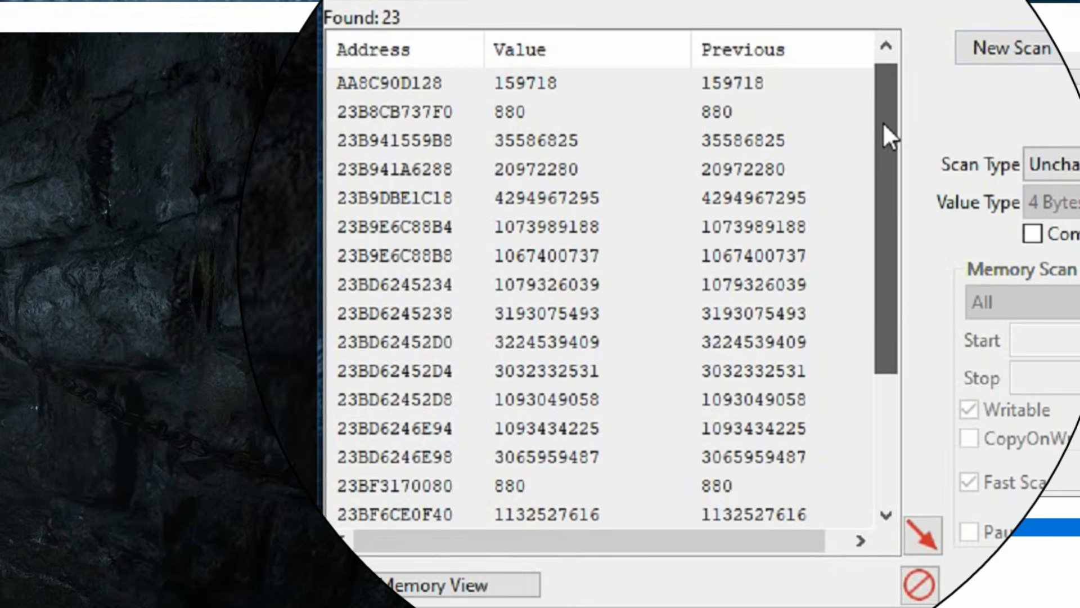
Step: Add the found addresses 23B8CB737F0, 23BF3170080, 23CED7B7100 and 23CED7B7104 to the address list
left_click_drag(883, 125, 883, 98)
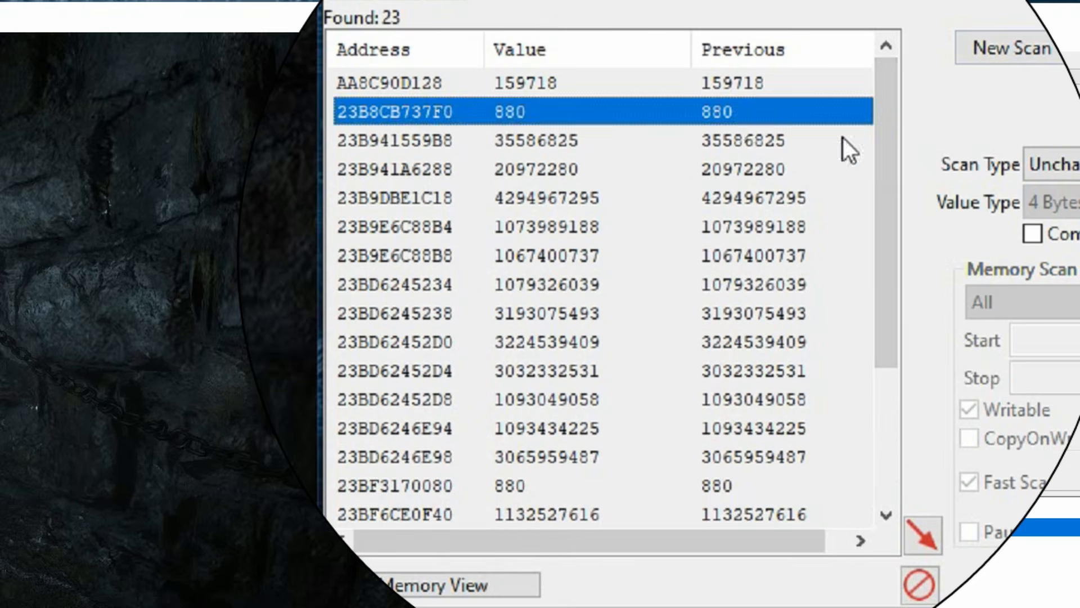
scroll(844, 138, "down", 3)
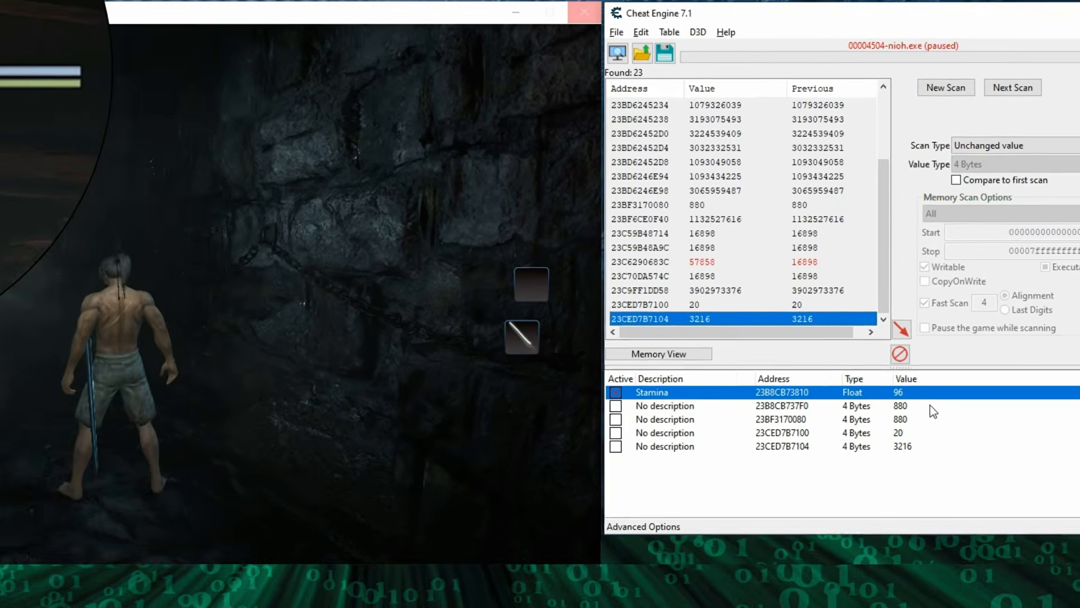
Step: Set the value of the listed address 23B8CB737F0 to 200
double_click(838, 544)
type("200")
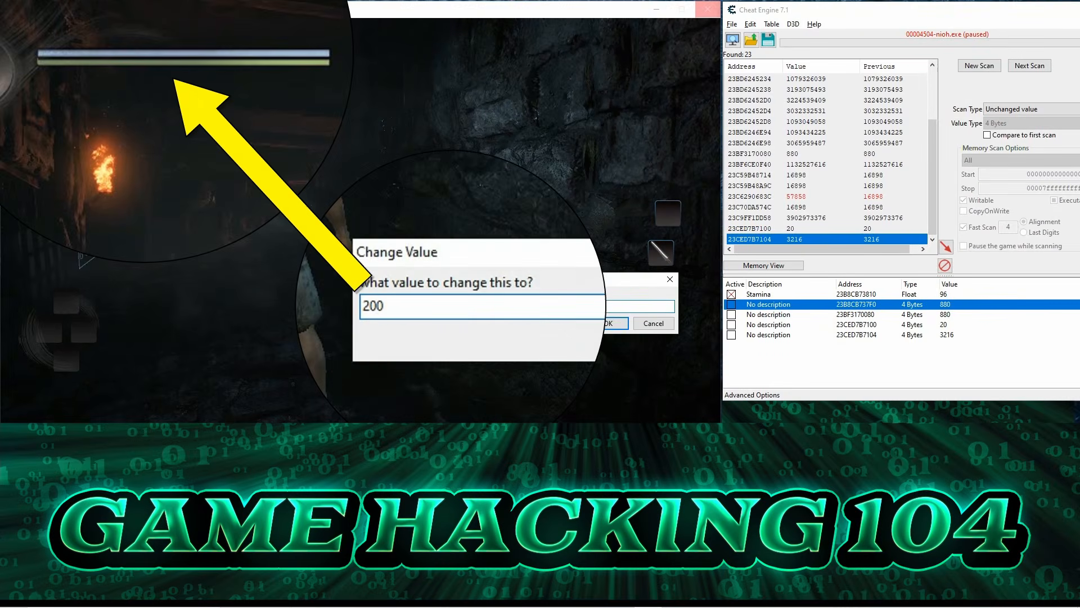
key("Return")
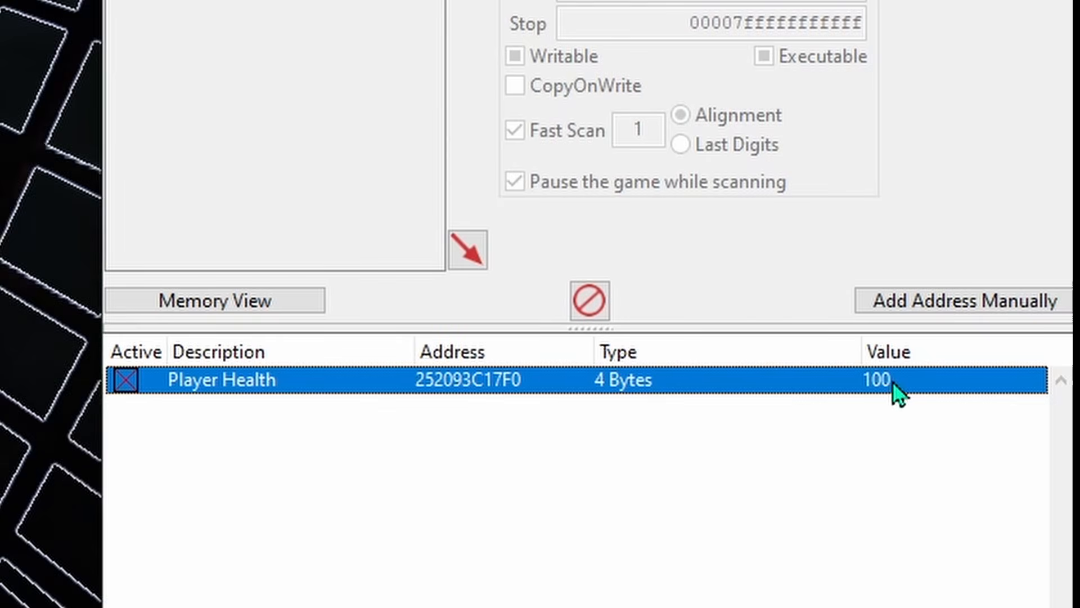
Step: Set the Player Health value to 500
type("500")
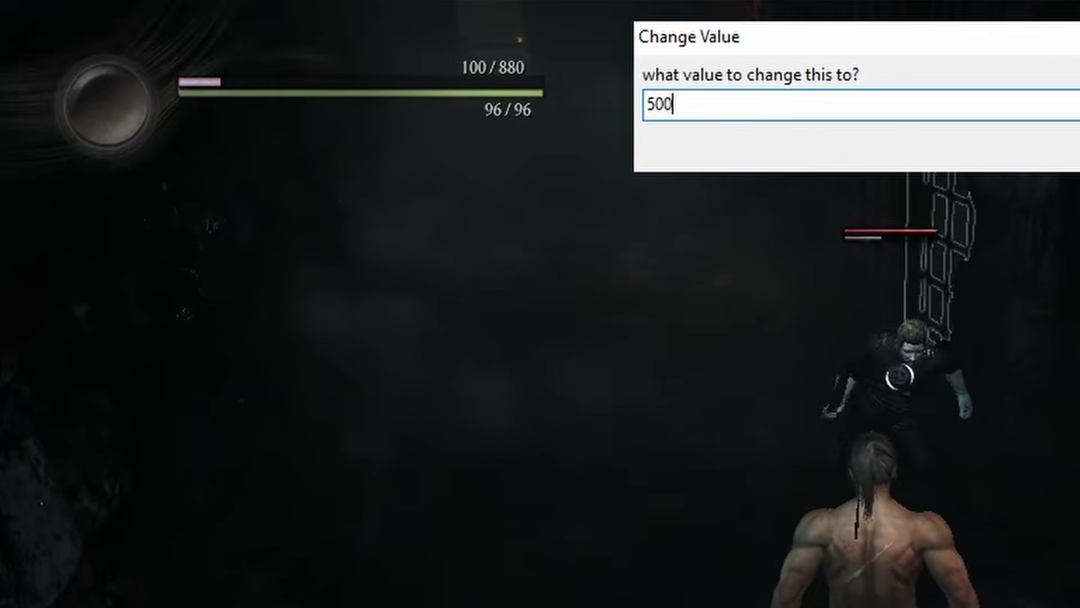
key("Return")
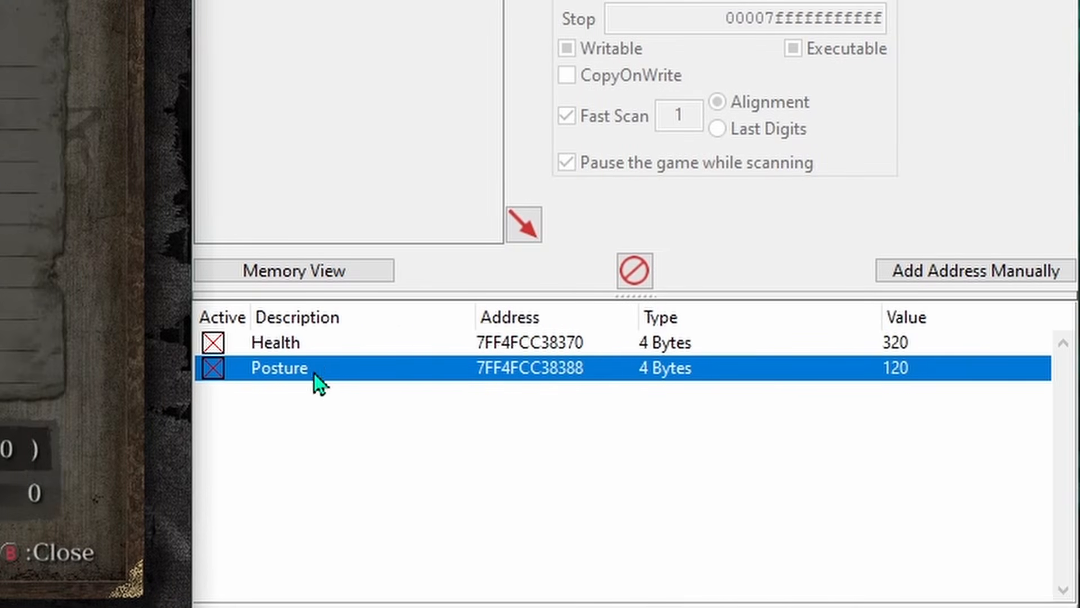
left_click(237, 368)
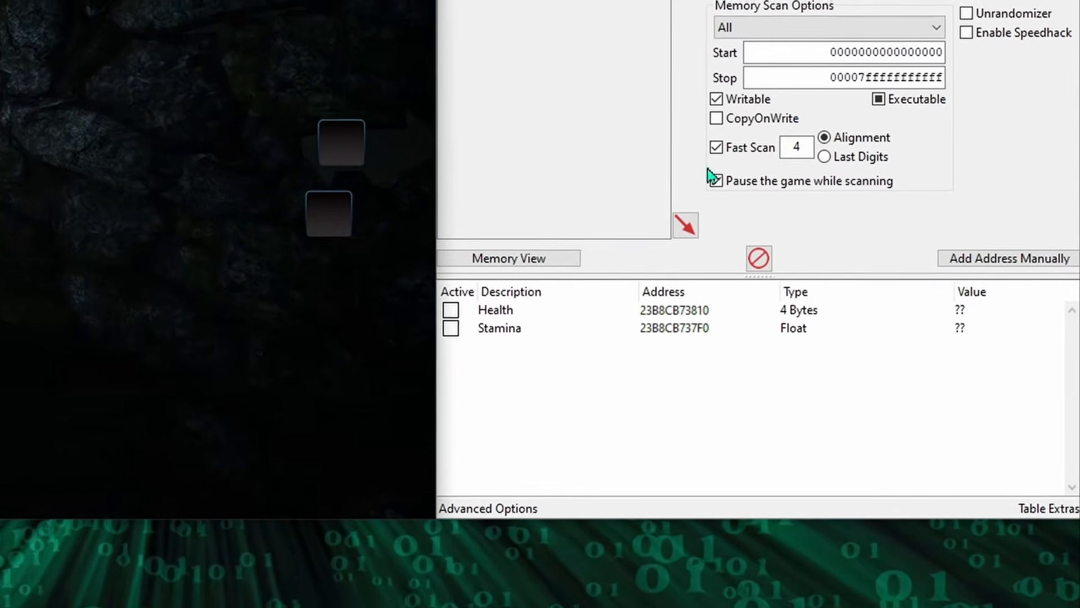
left_click(627, 1)
left_click(717, 294)
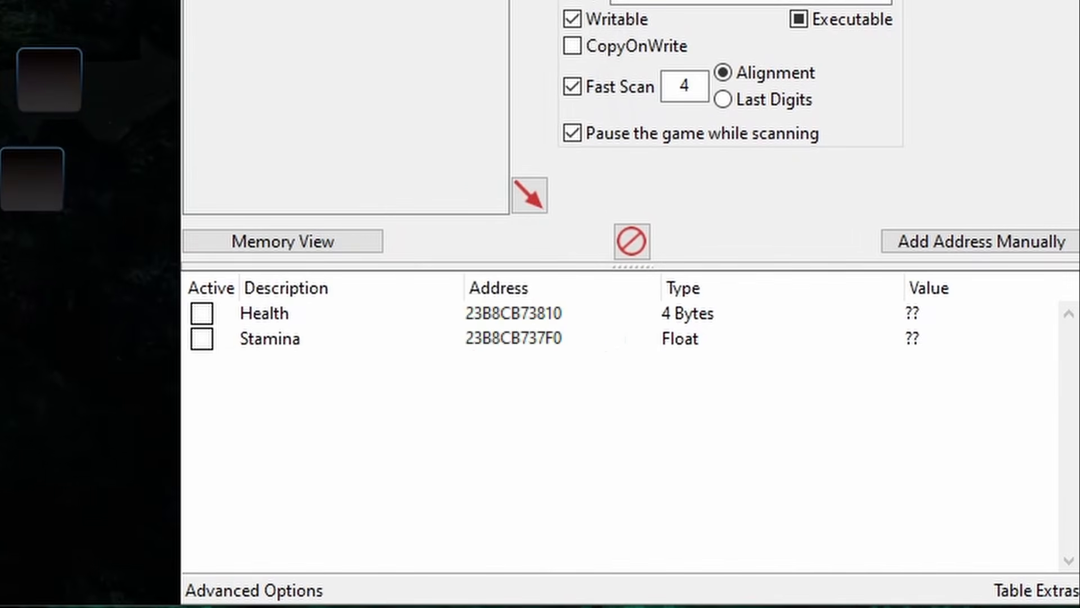